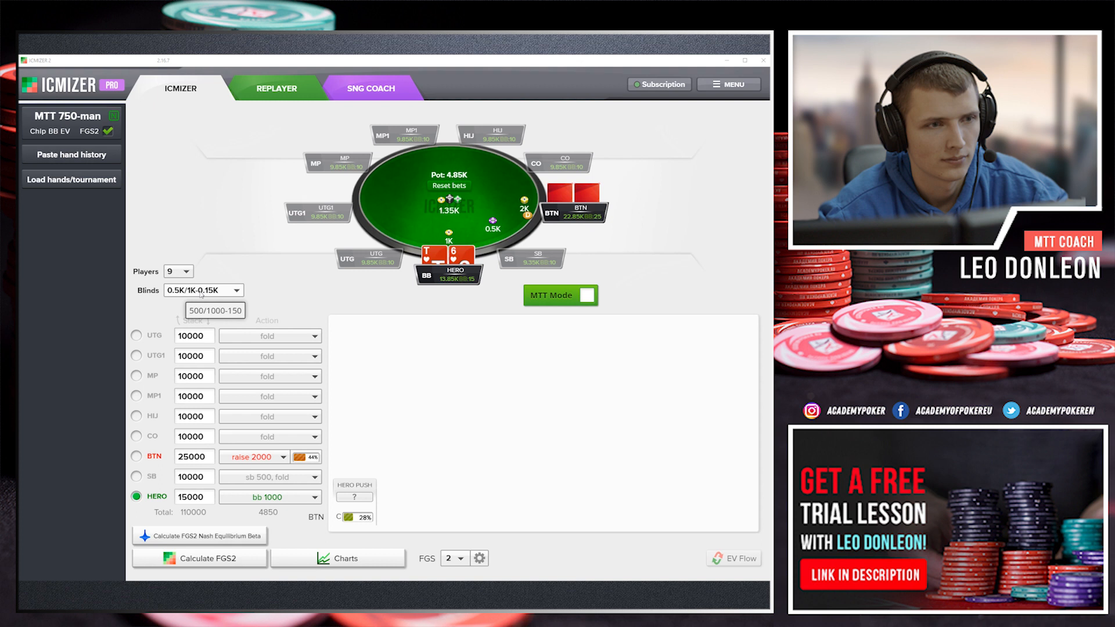
Set the blinds to 0.5K/1K-0.1K and move the hero to the UTG position
left_click(200, 293)
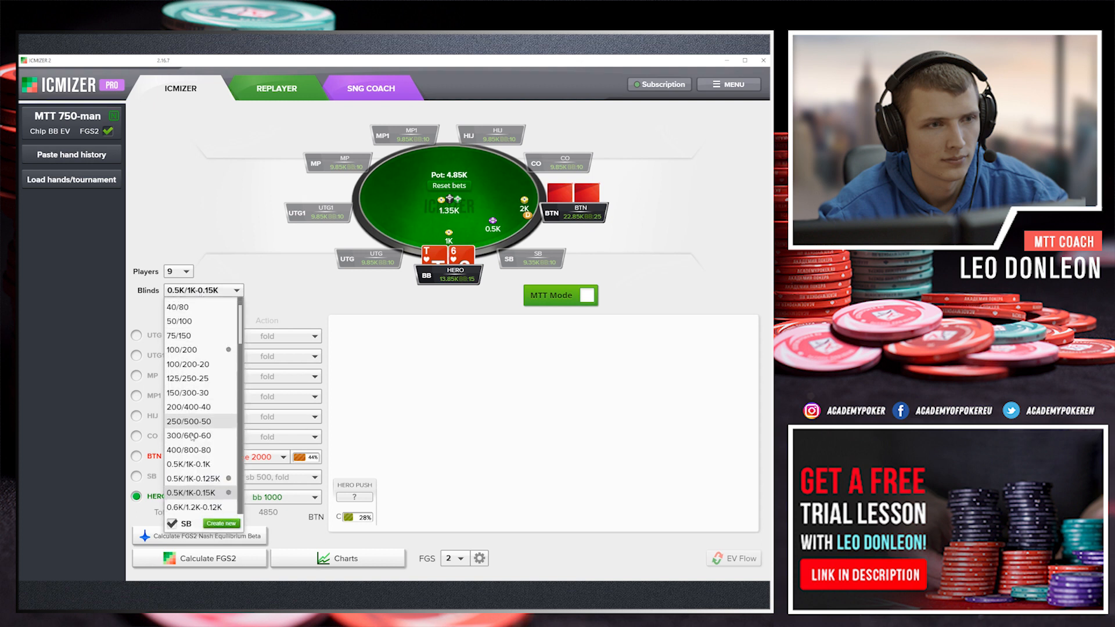
left_click(213, 464)
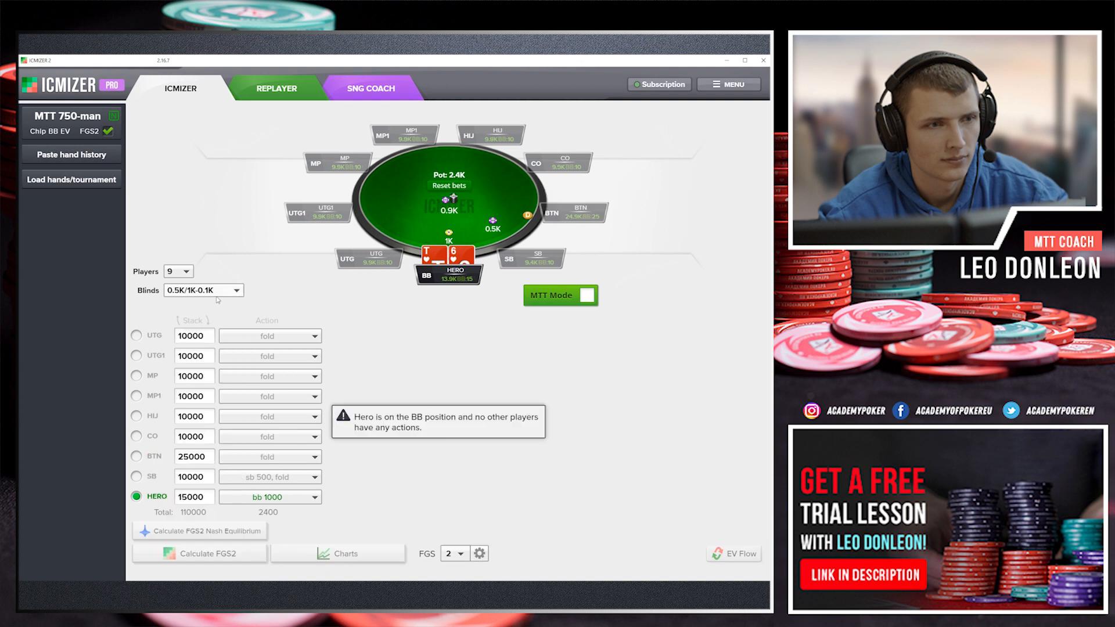
double_click(212, 336)
left_click(151, 337)
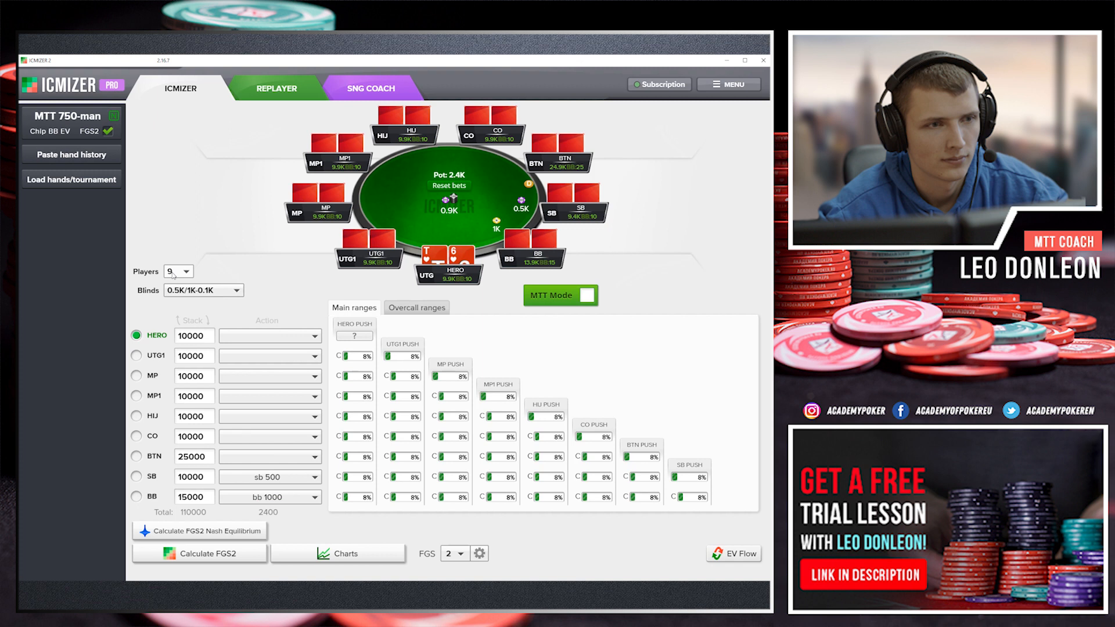
Set the hero's UTG stack to 2000
double_click(204, 338)
type("2")
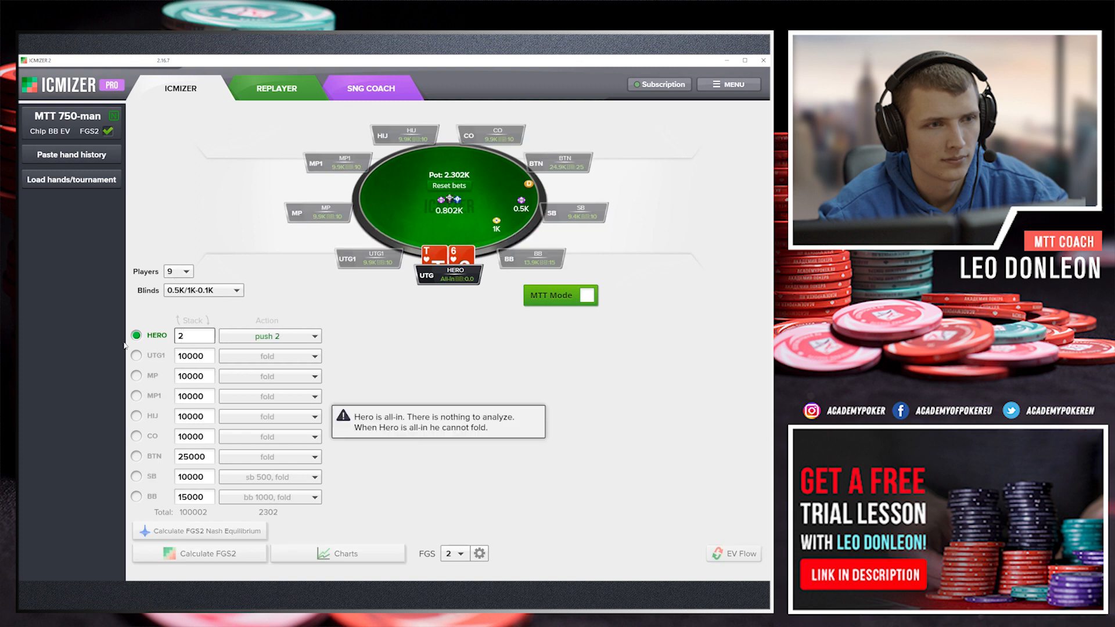
type("000")
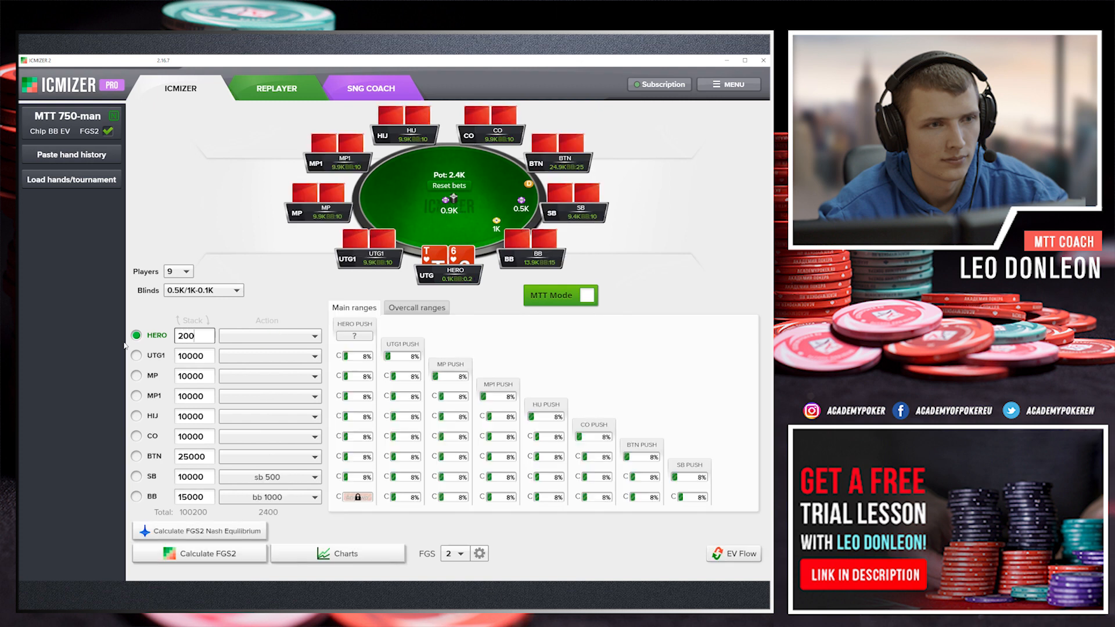
Copy UTG1's 10000 stack to the BTN and BB players
double_click(194, 356)
key("ctrl+c")
double_click(196, 458)
key("ctrl+v")
double_click(202, 496)
key("ctrl+v")
double_click(199, 337)
left_click(203, 337)
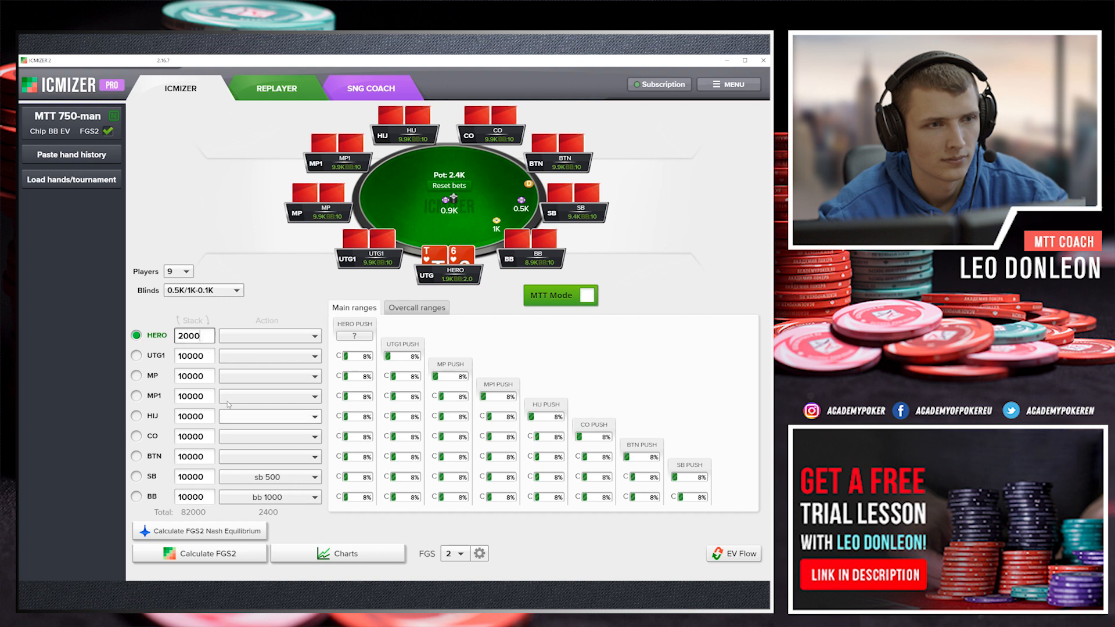
Keep FGS at 2, calculate the Nash equilibrium, and compute the hero's FGS2 hand results
left_click(446, 558)
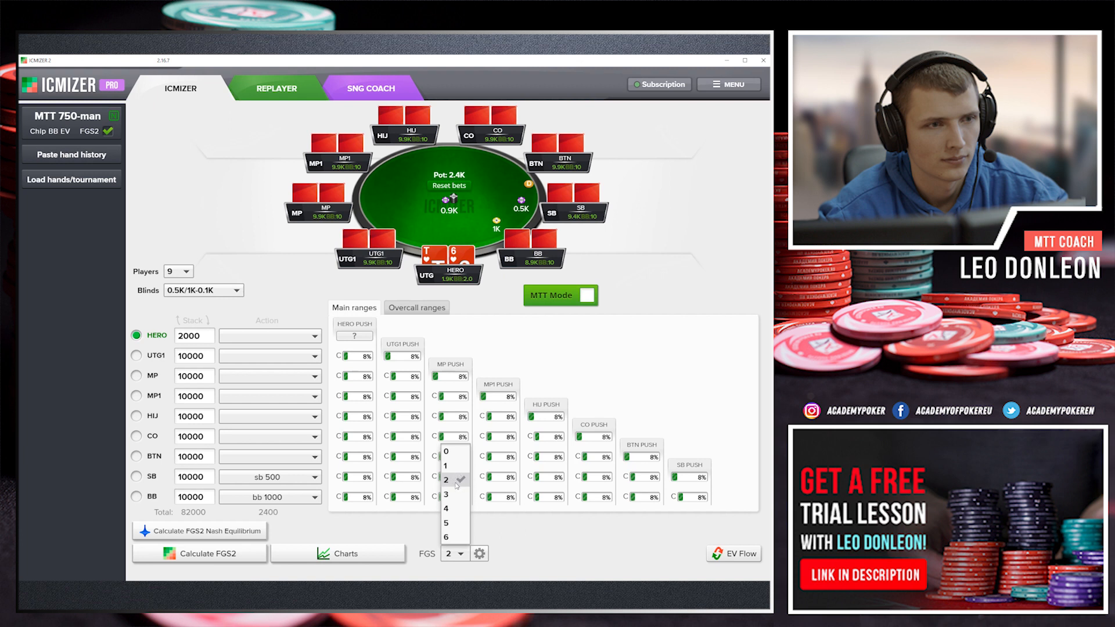
left_click(456, 484)
left_click(200, 530)
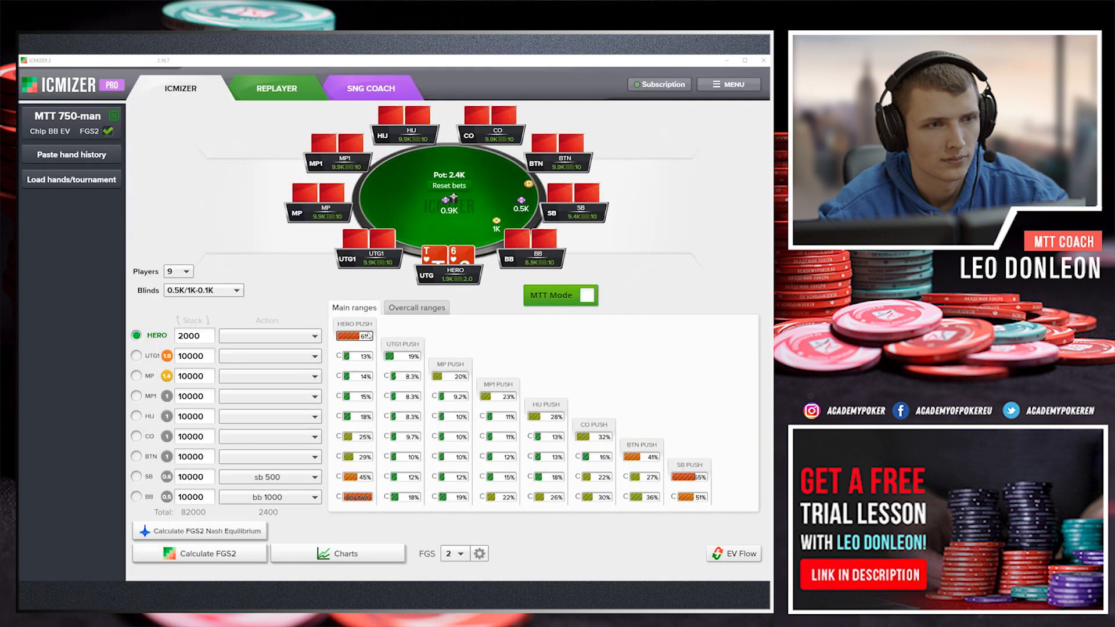
mouse_move(356, 336)
left_click(224, 559)
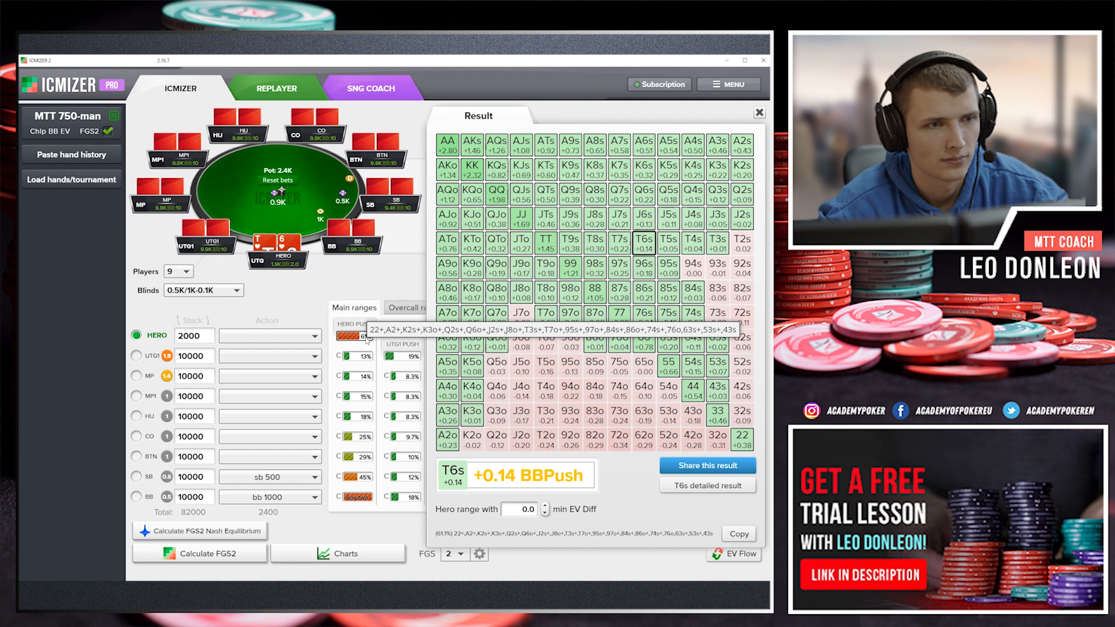
Examine the push EV of borderline suited hands in the result grid, such as 63s and T3s
left_click(723, 348)
left_click(699, 320)
left_click(698, 296)
left_click(723, 342)
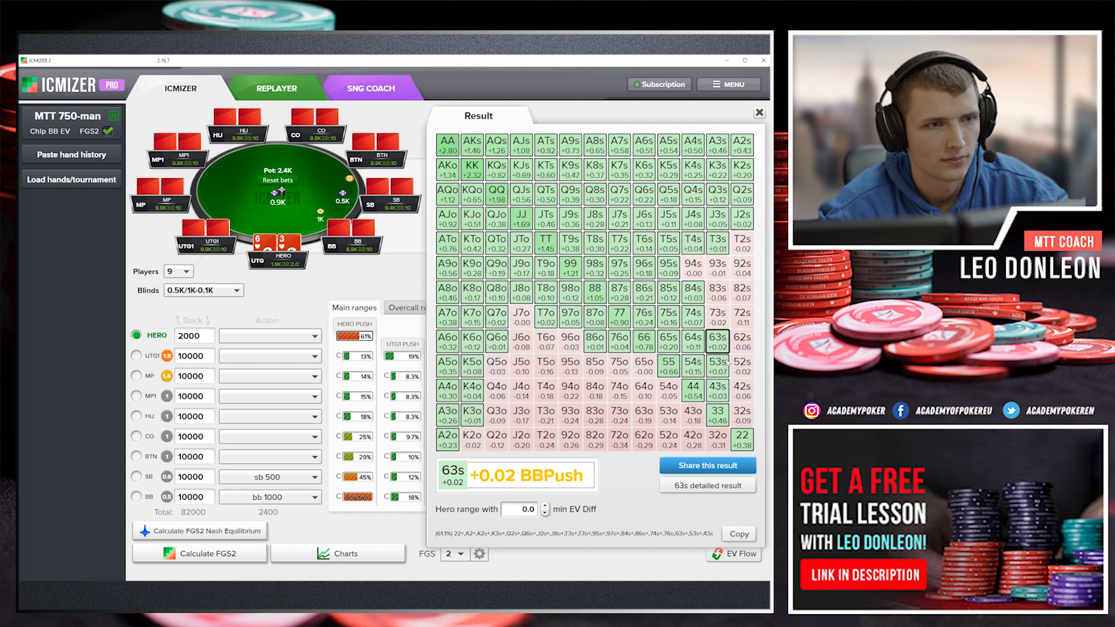
left_click(724, 362)
left_click(723, 345)
left_click(697, 318)
left_click(697, 297)
left_click(701, 248)
left_click(726, 249)
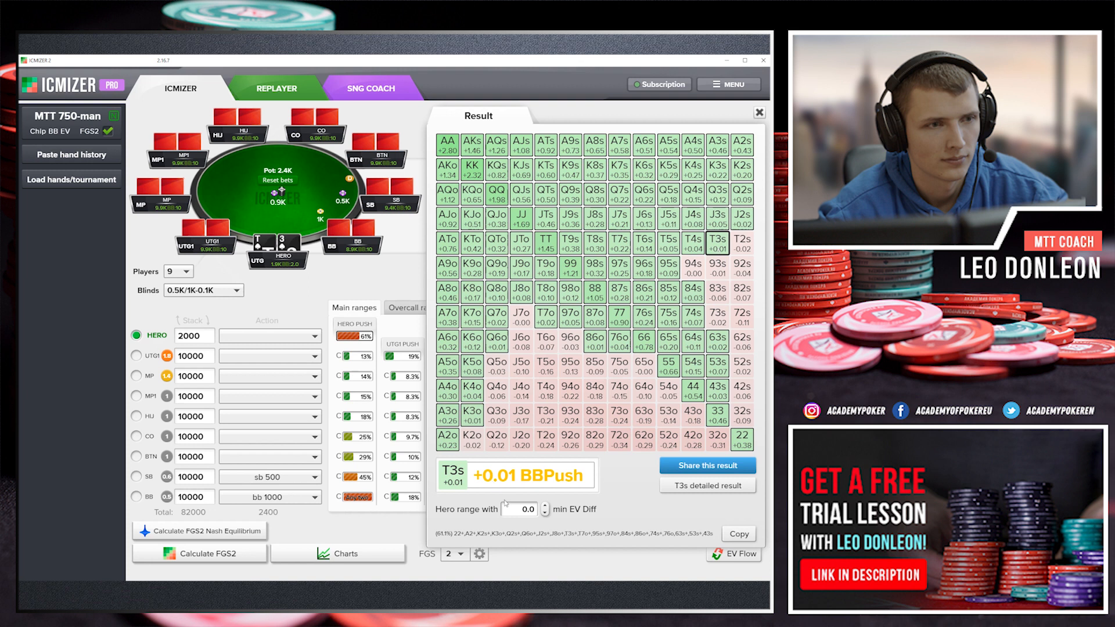
Compare hero ranges at minimum EV differences up to 0.3, then return to 0.1 and copy that range
left_click(545, 505)
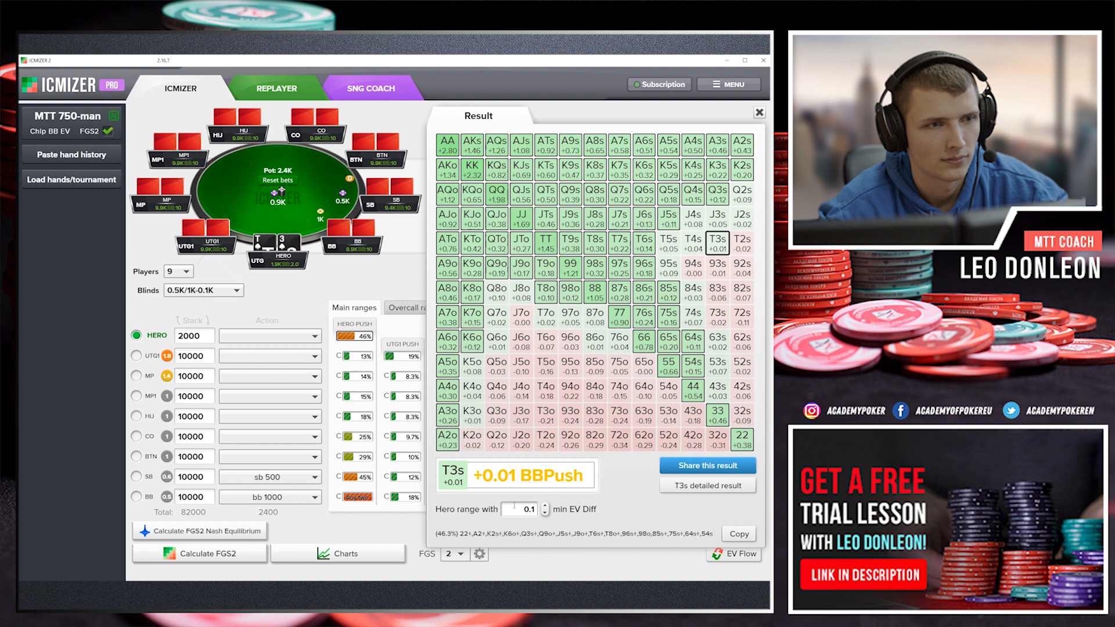
left_click_drag(522, 509, 554, 510)
left_click(544, 506)
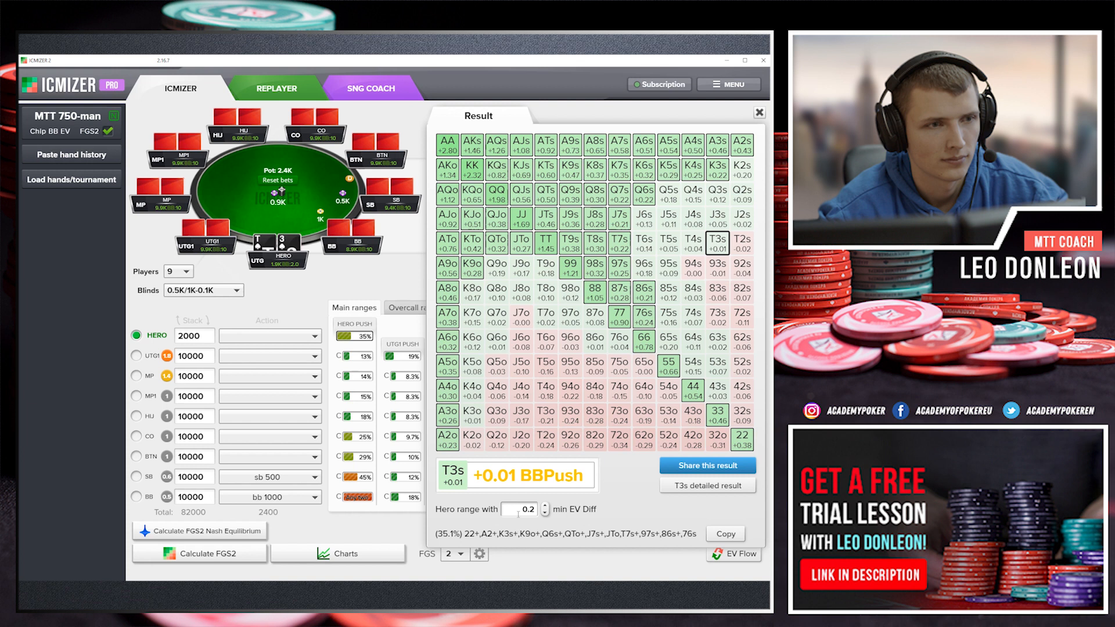
left_click(545, 505)
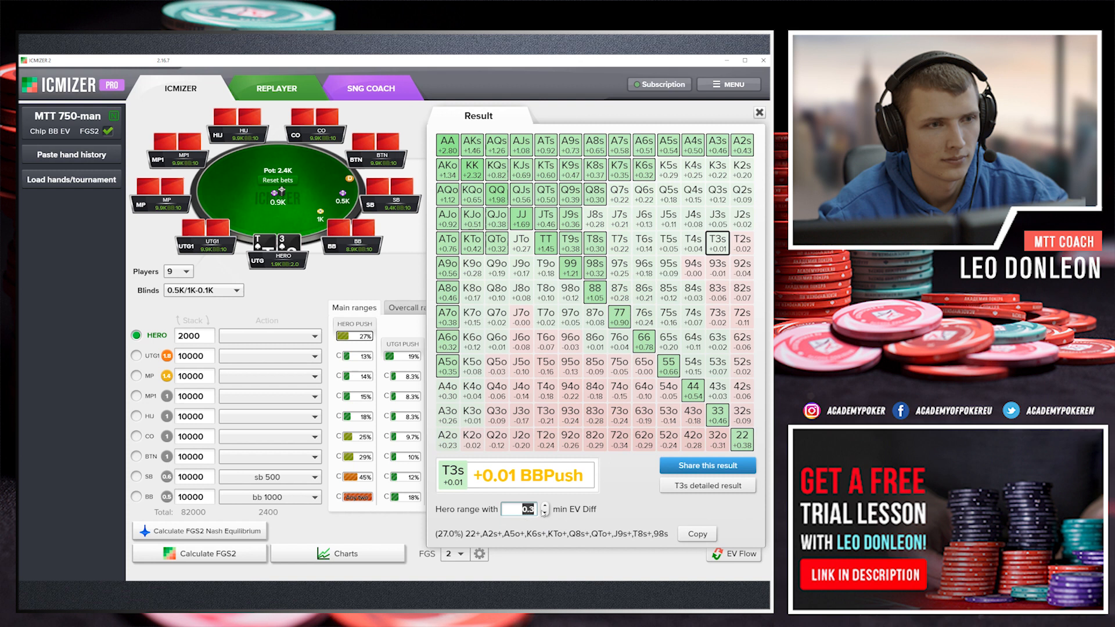
left_click(545, 513)
left_click(545, 513)
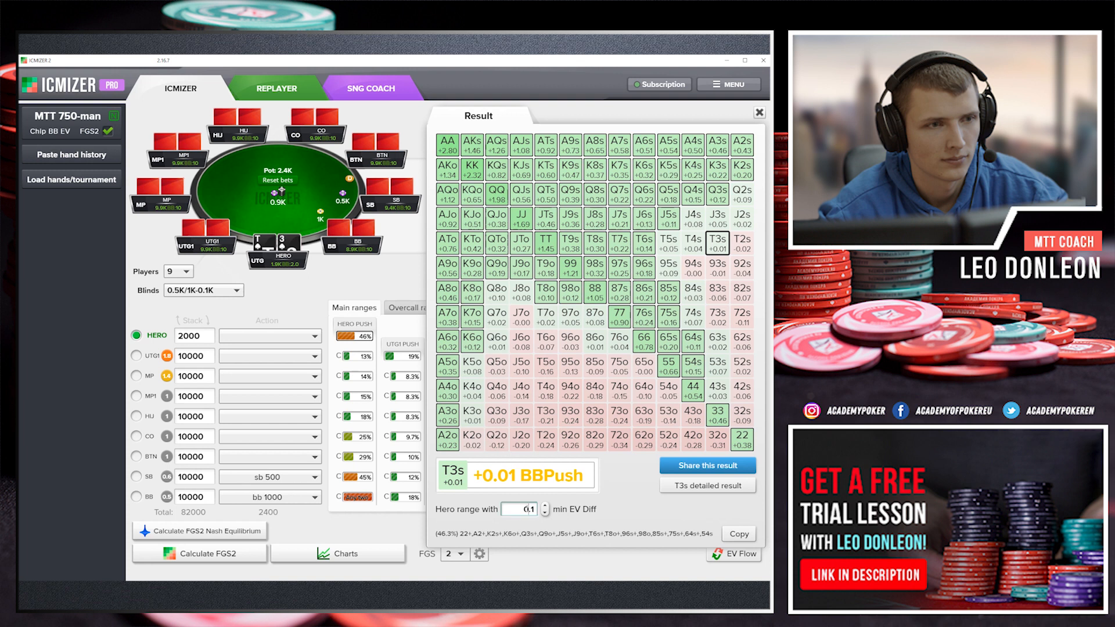
left_click(735, 535)
Set the UTG1 stack to 2000 and the UTG stack to 10000
double_click(202, 337)
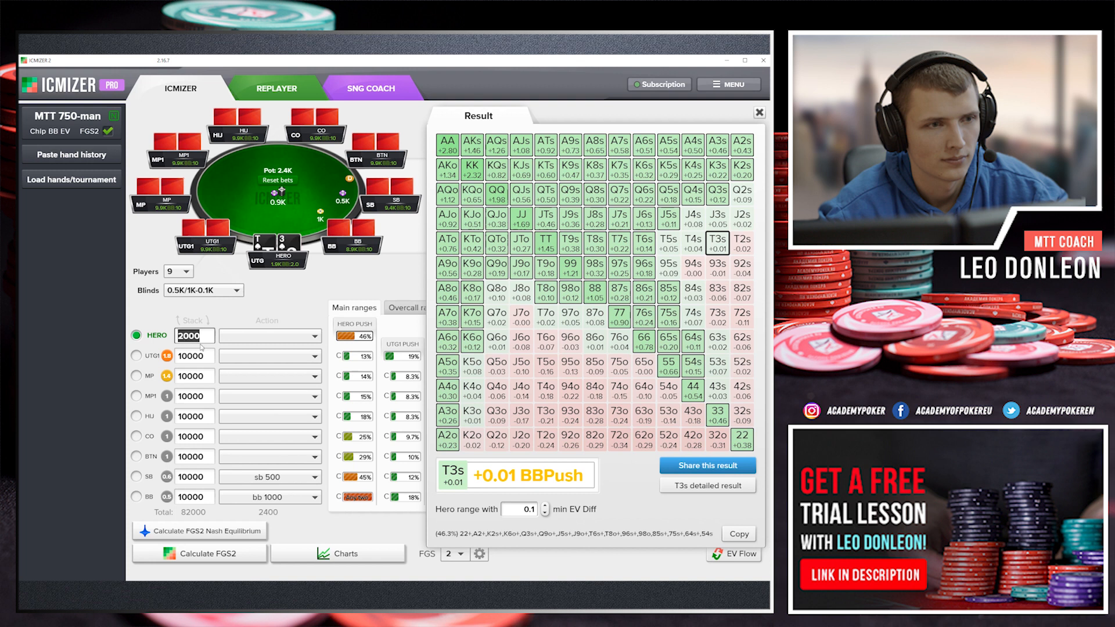
double_click(201, 356)
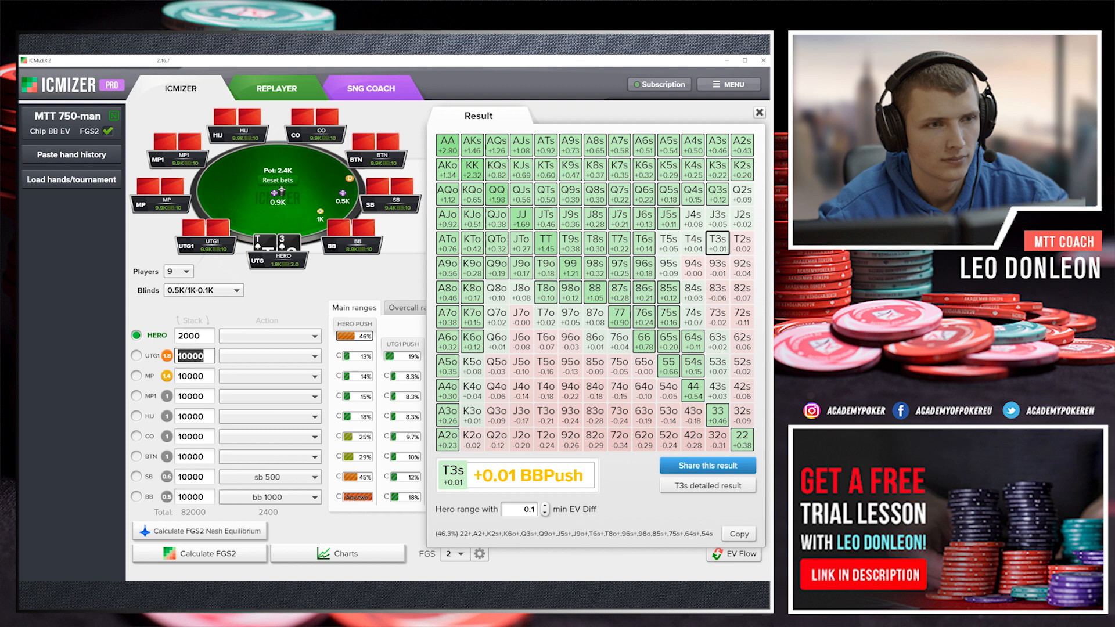
key("ctrl+v")
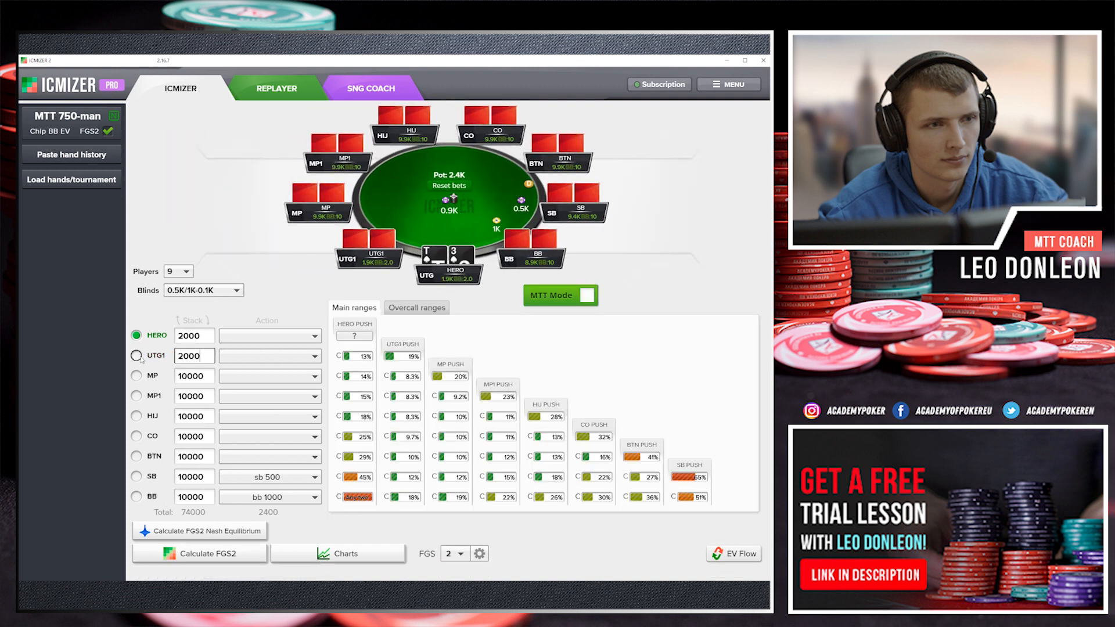
double_click(192, 335)
type("10000")
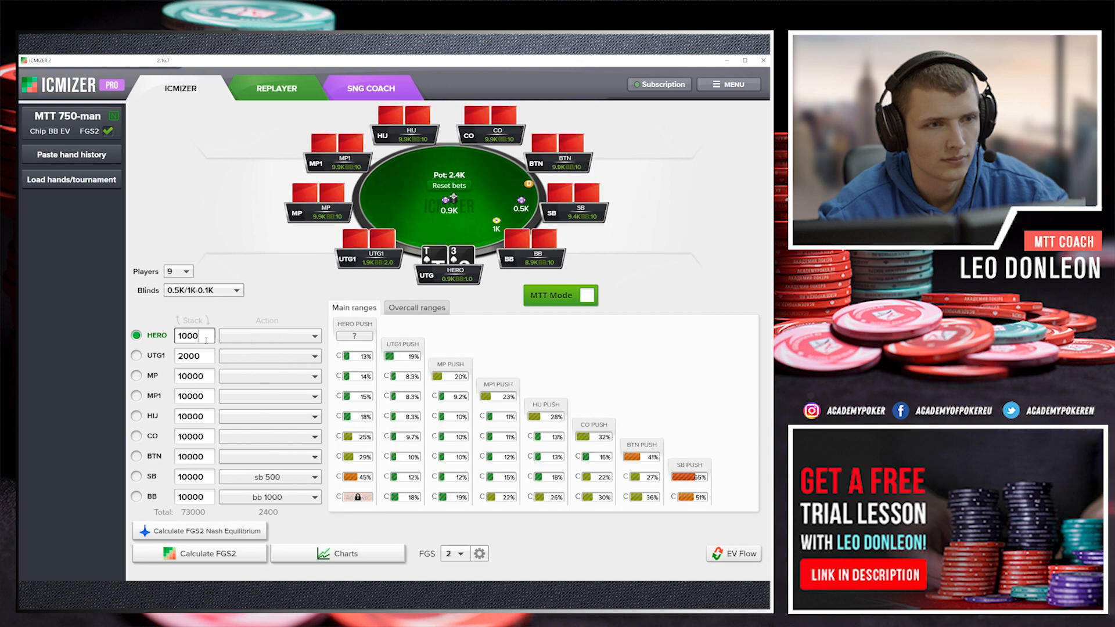
Make UTG1 the hero position and calculate its FGS2 Nash equilibrium and hand results
left_click(136, 355)
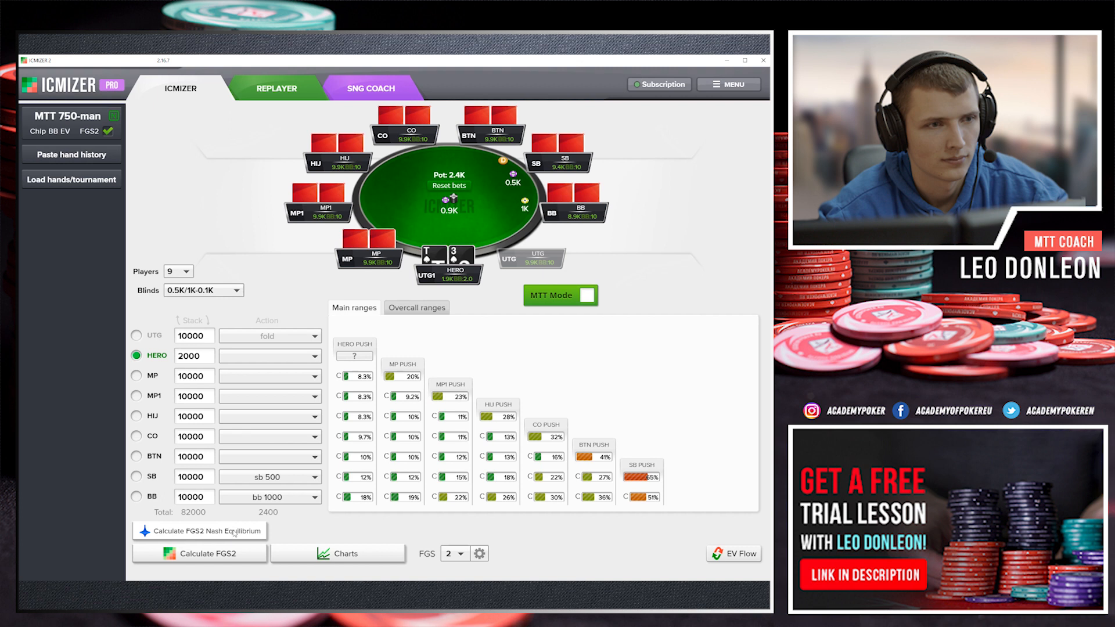
left_click(233, 533)
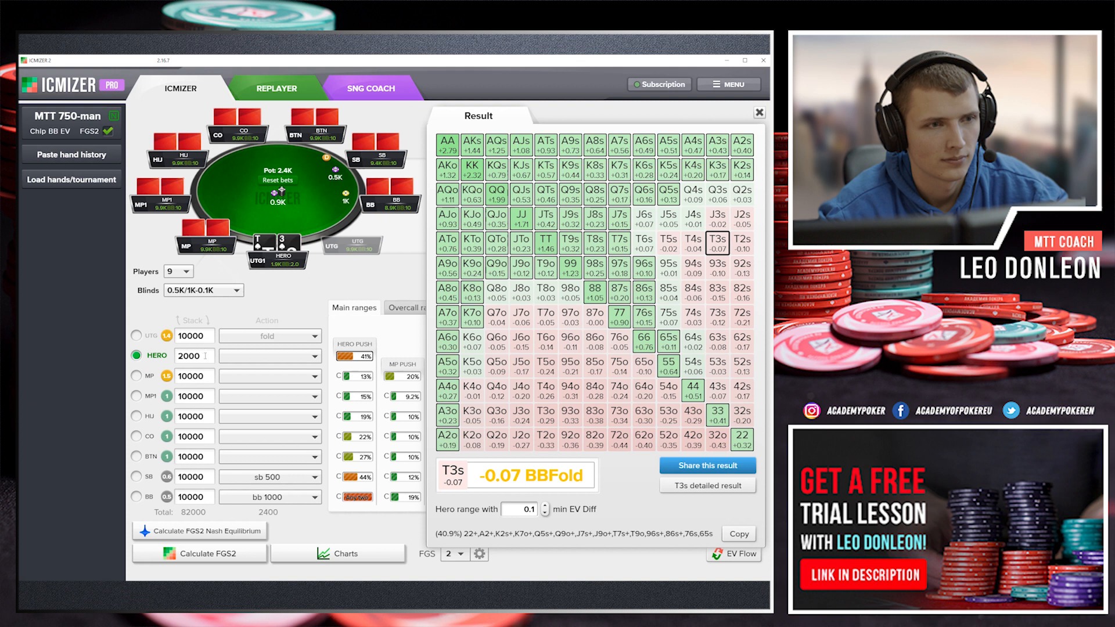
double_click(206, 355)
key("Tab")
key("Tab")
key("Tab")
key("Tab")
key("Tab")
Move the hero back to UTG and set the UTG stack to 12000
double_click(206, 337)
left_click(136, 336)
left_click(204, 336)
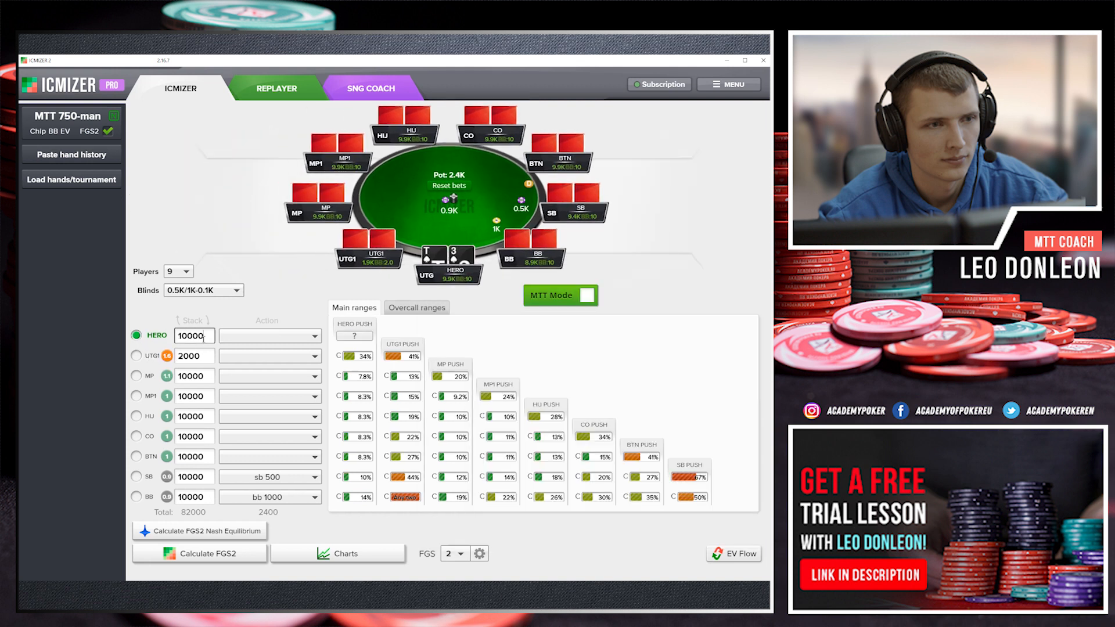
left_click_drag(204, 337, 178, 337)
type("1200")
left_click_drag(205, 338, 177, 338)
type("12000")
Copy the hero's 12000 stack to all the other players from UTG1 through BB
double_click(197, 337)
left_click(190, 357)
key("ctrl+v")
left_click(194, 376)
key("ctrl+v")
left_click(195, 396)
key("ctrl+v")
left_click(197, 417)
key("ctrl+v")
key("ctrl+v")
left_click(199, 477)
key("ctrl+v")
left_click(201, 492)
key("ctrl+v")
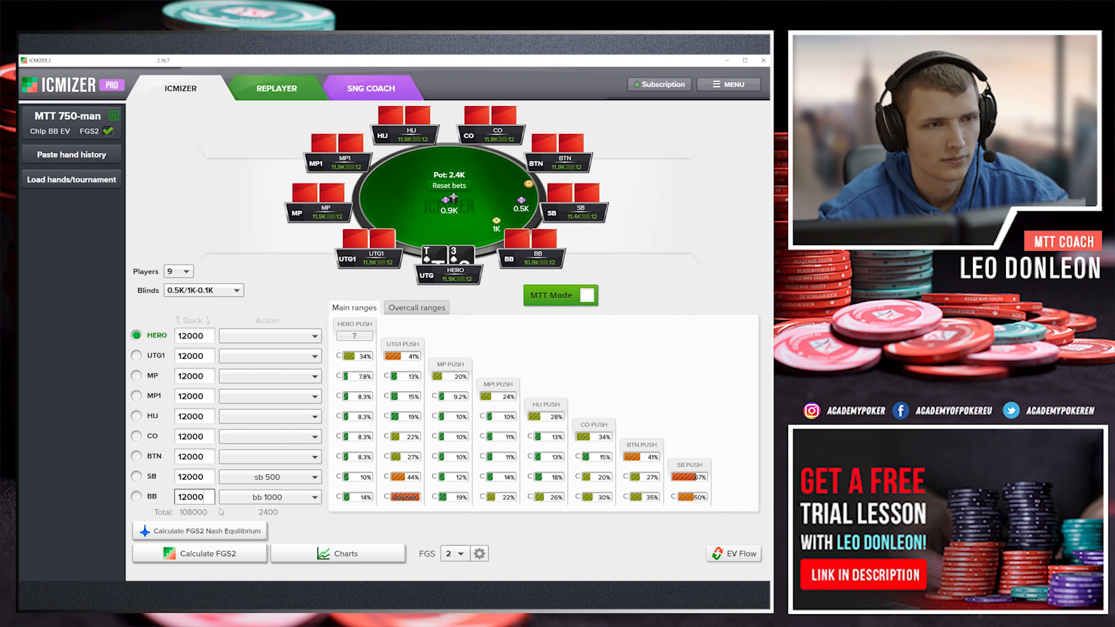
Calculate the FGS2 Nash equilibrium and UTG hand results, with a minimum EV difference of 0.2
left_click(217, 531)
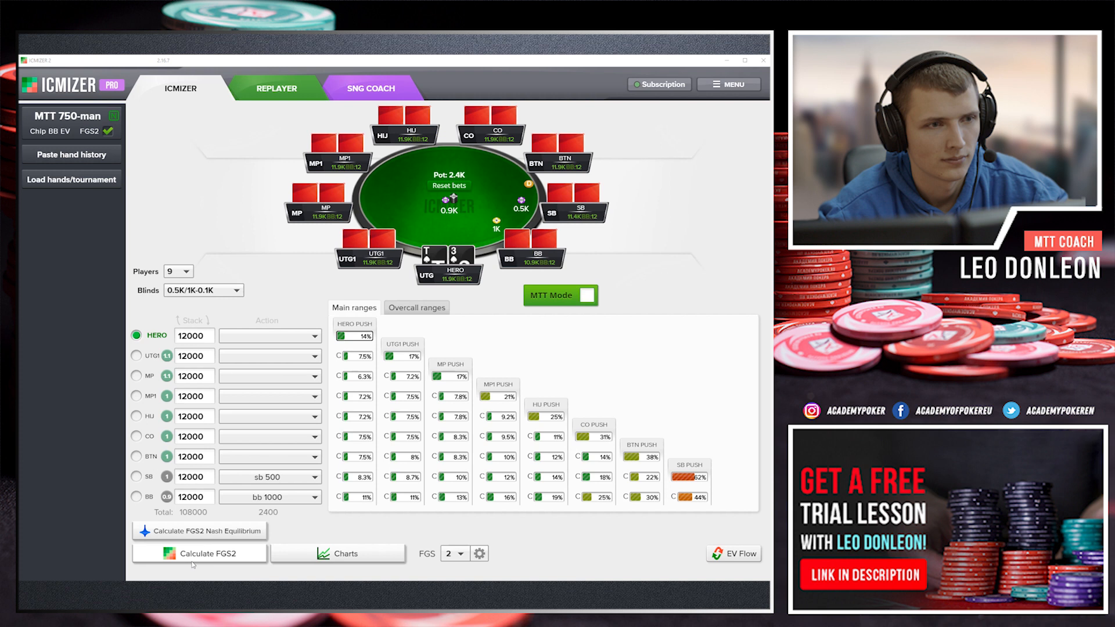
left_click(197, 554)
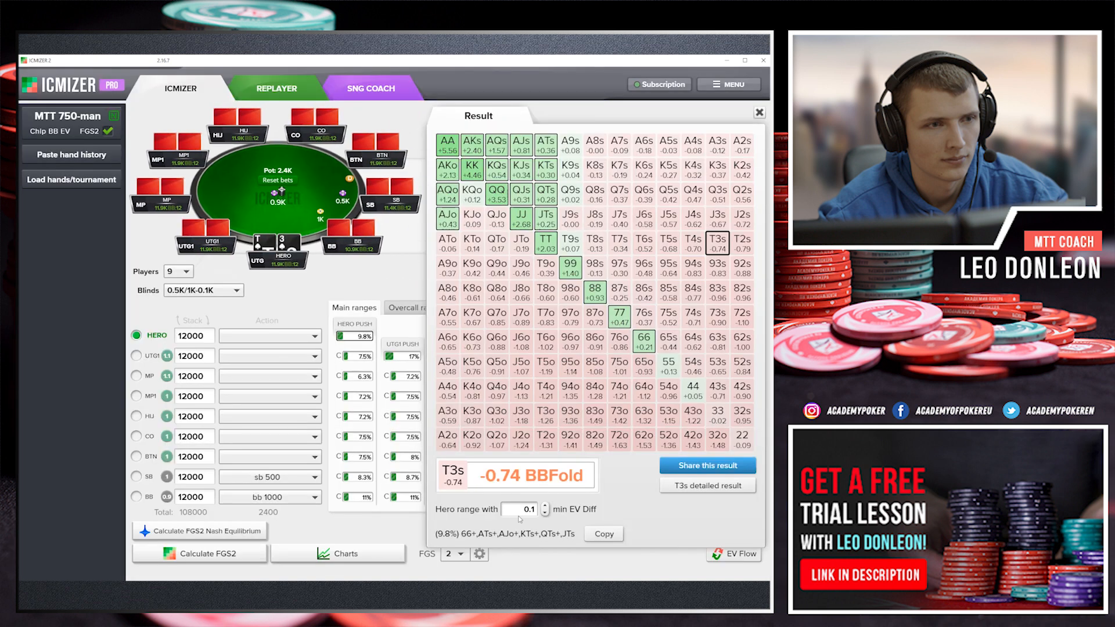
left_click(545, 507)
Make MP the hero position and calculate the FGS2 Nash equilibrium to inspect its push range
left_click(139, 375)
double_click(207, 378)
left_click(207, 376)
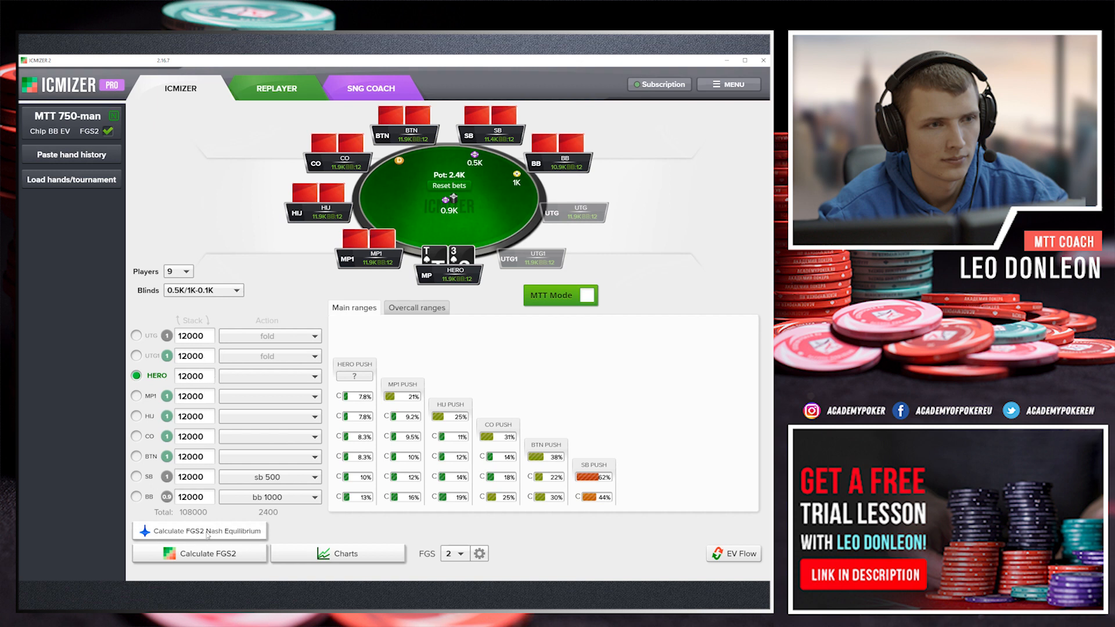
left_click(229, 532)
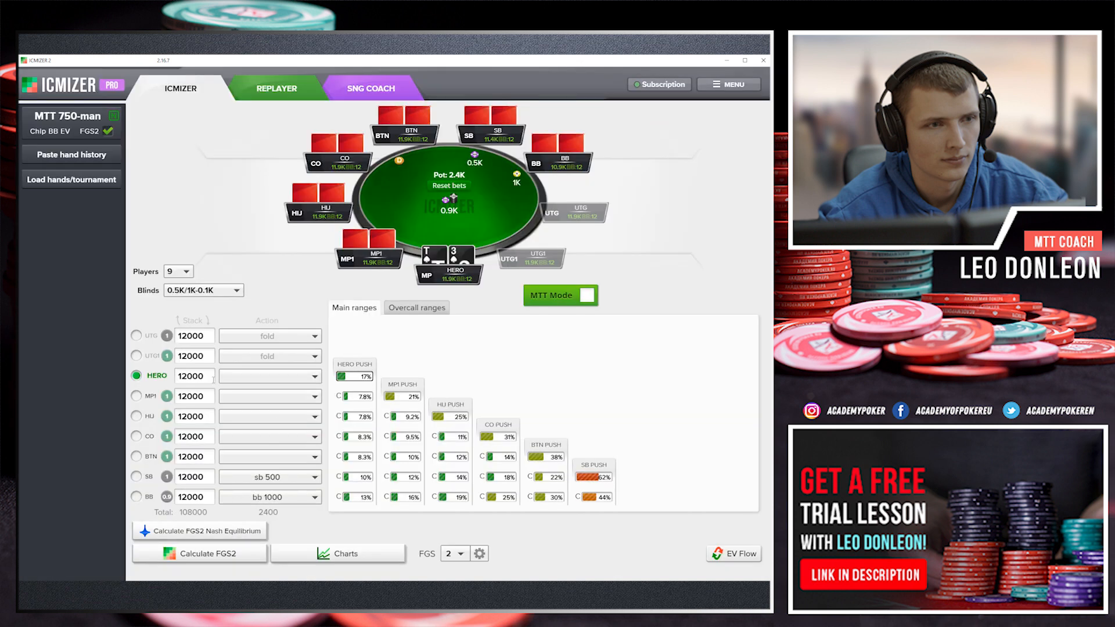
mouse_move(342, 383)
Calculate the FGS2 hand results with the hero at MP1, and again with the hero at HJ
left_click(135, 336)
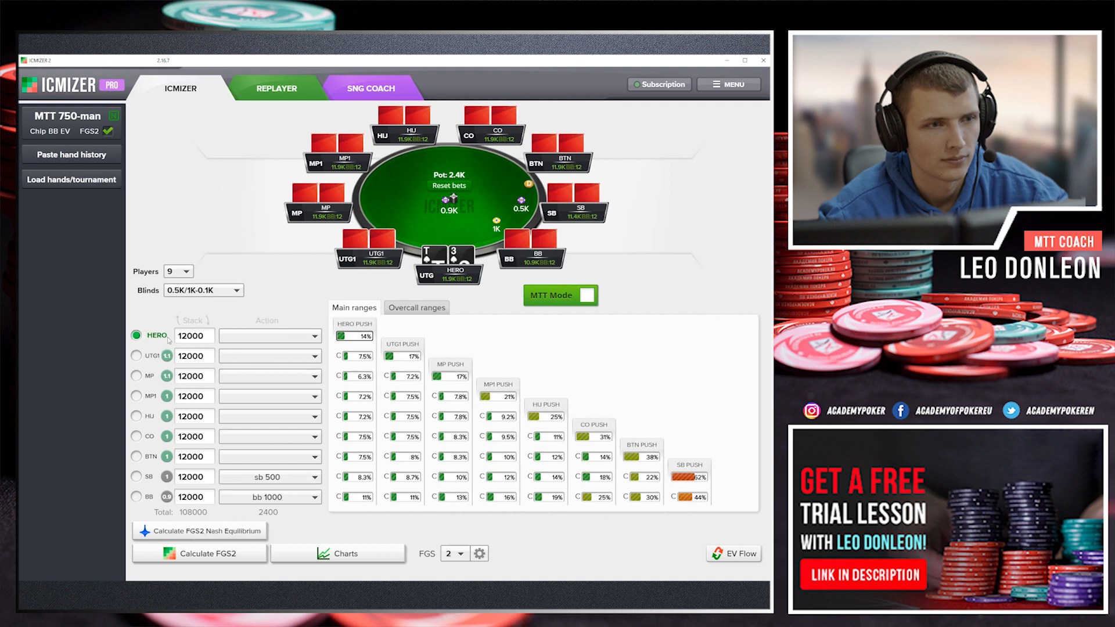
left_click(136, 395)
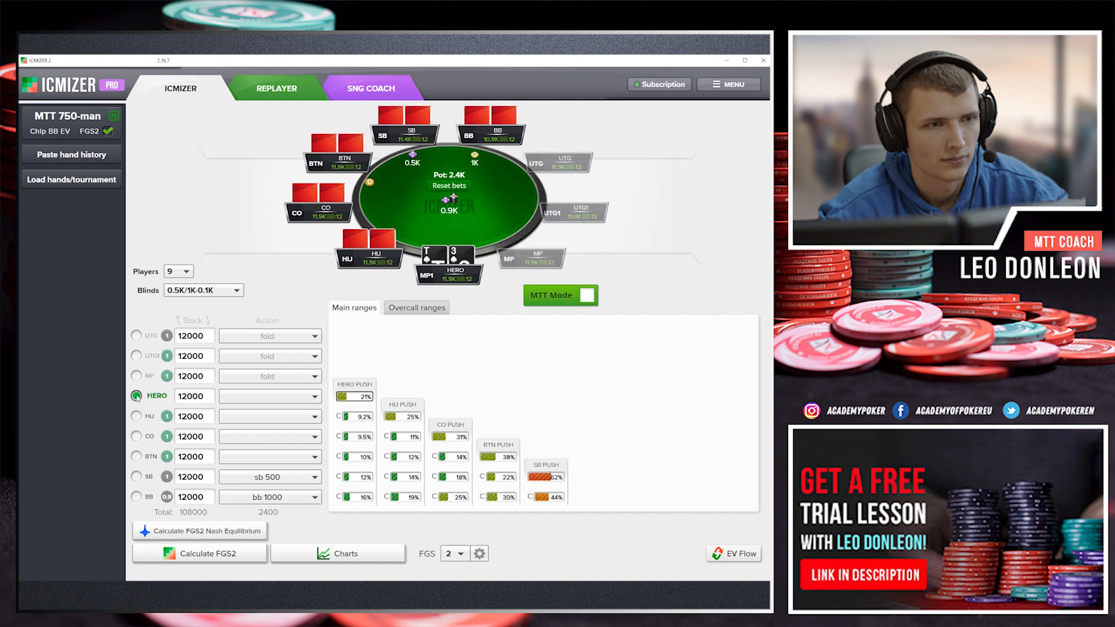
left_click(215, 529)
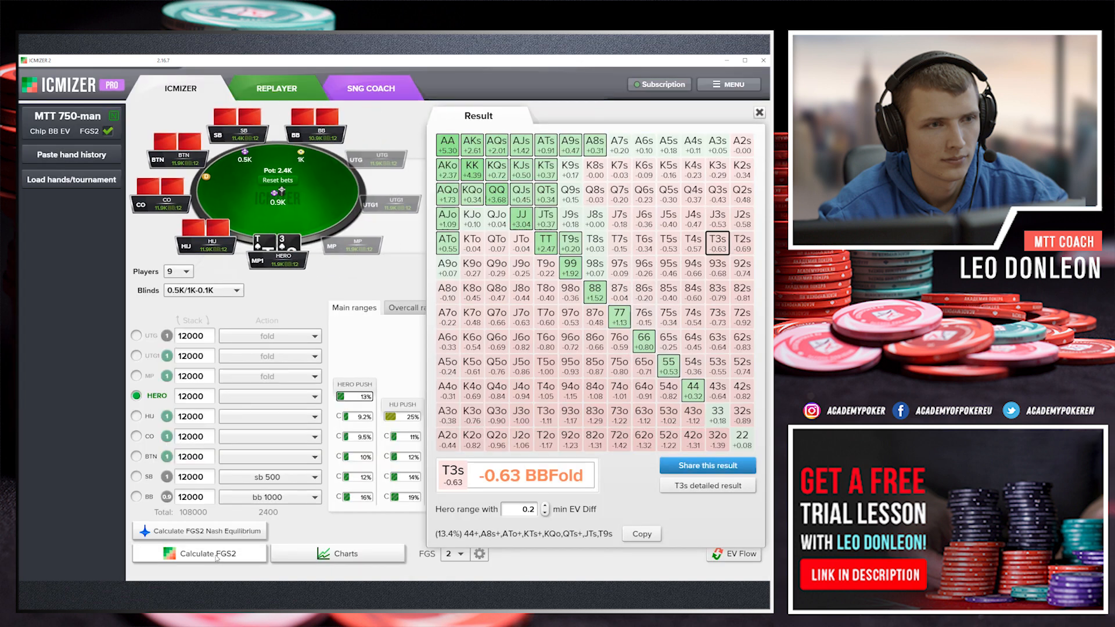
left_click(135, 416)
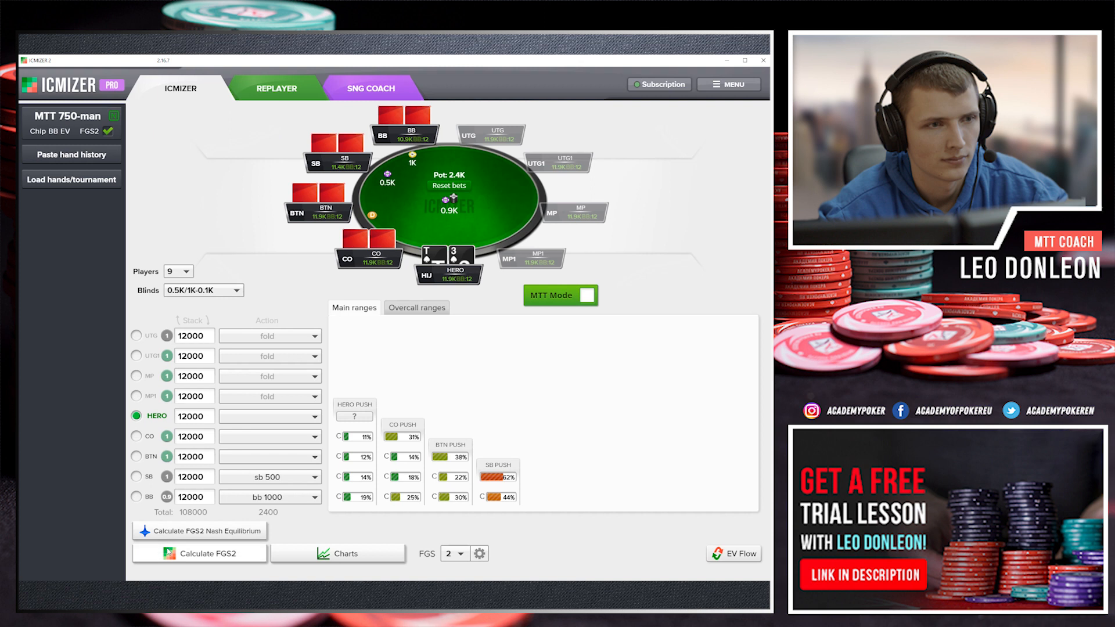
left_click(238, 553)
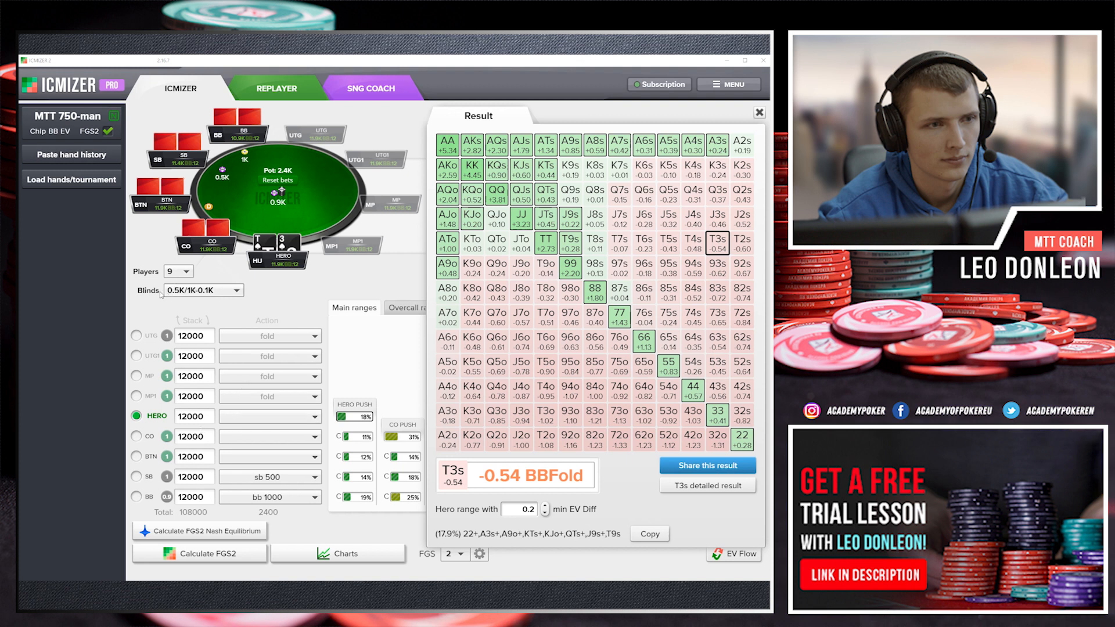
Set the blinds to 0.5K/1K-0.125K
left_click(203, 290)
scroll(218, 416, "up", 3)
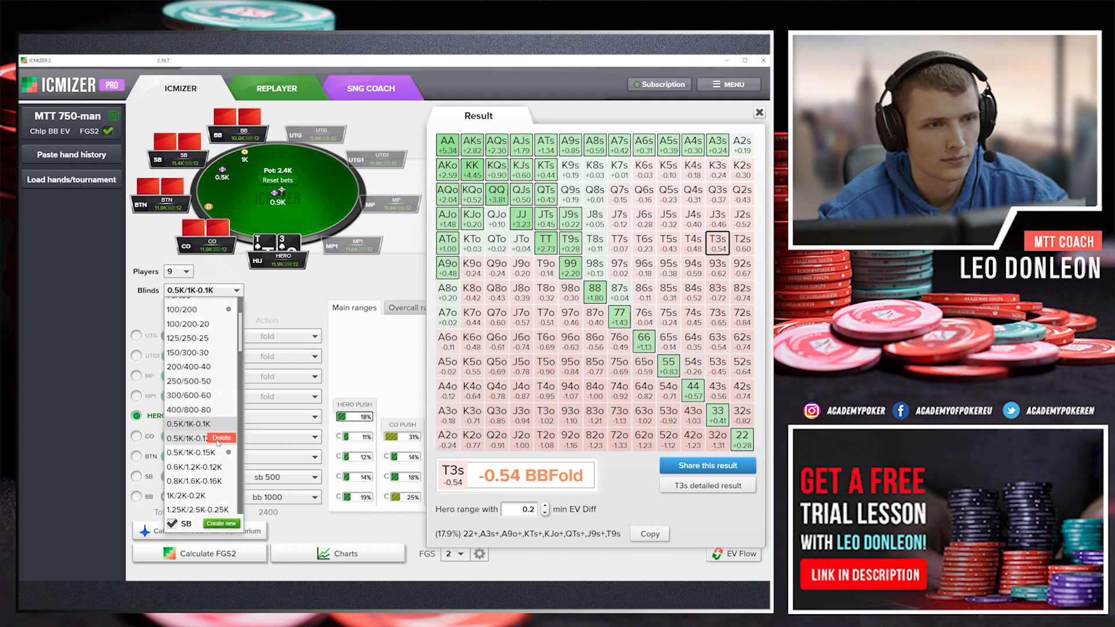
left_click(218, 439)
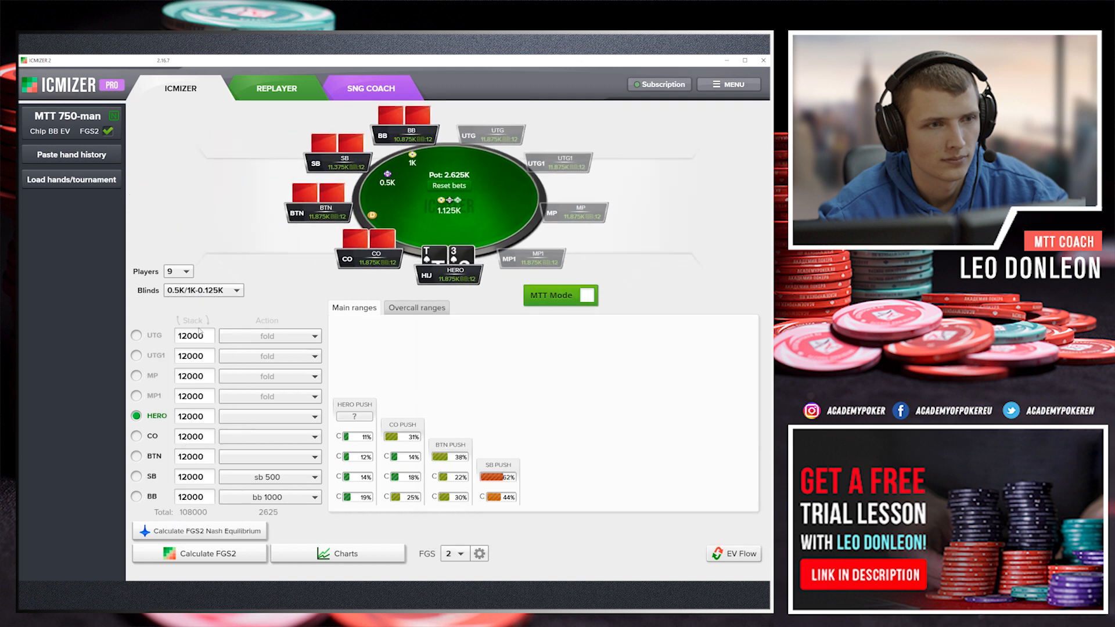